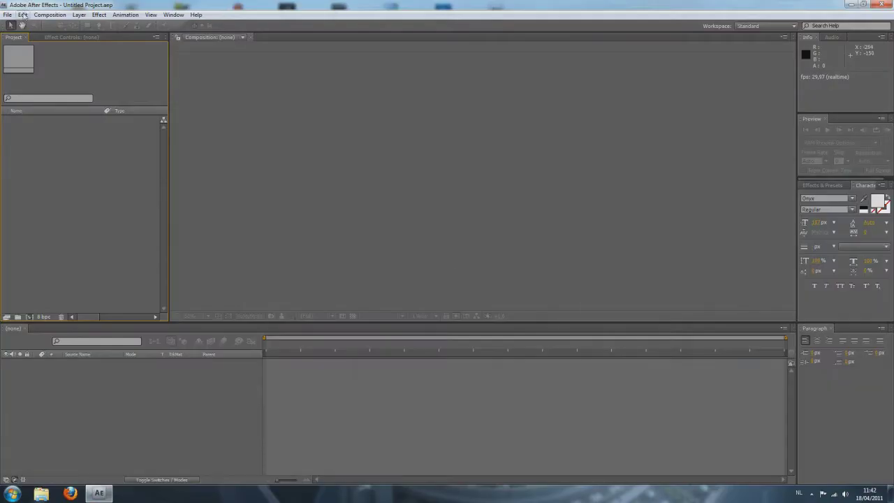
Step: Create Comp 1 at 1280×720, 29.97 fps, with a 0;00;30;00 duration
left_click(50, 15)
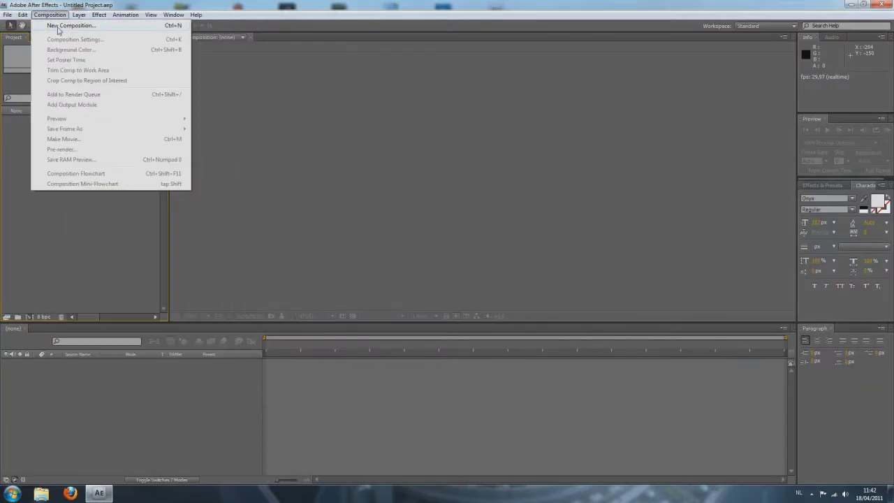
left_click(67, 26)
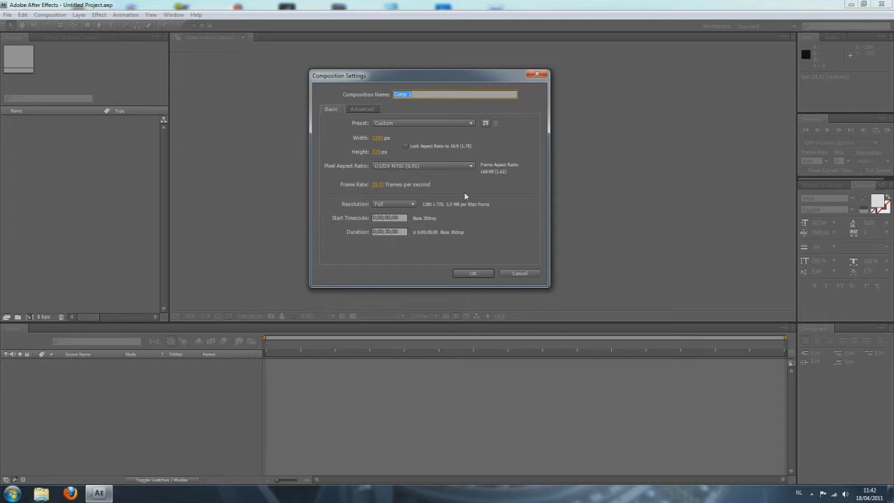
left_click(389, 232)
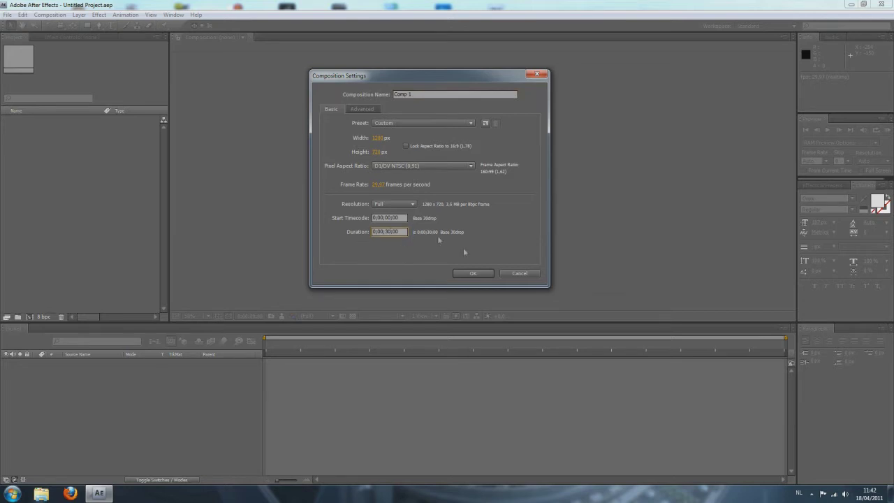
left_click(472, 273)
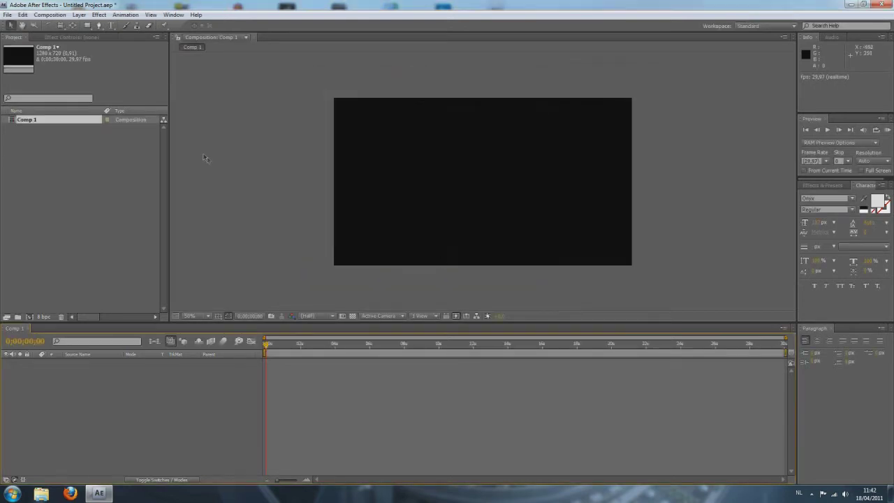
Step: Add a 'GVZBstudios' text layer and drag it to the centre of the comp
left_click(109, 25)
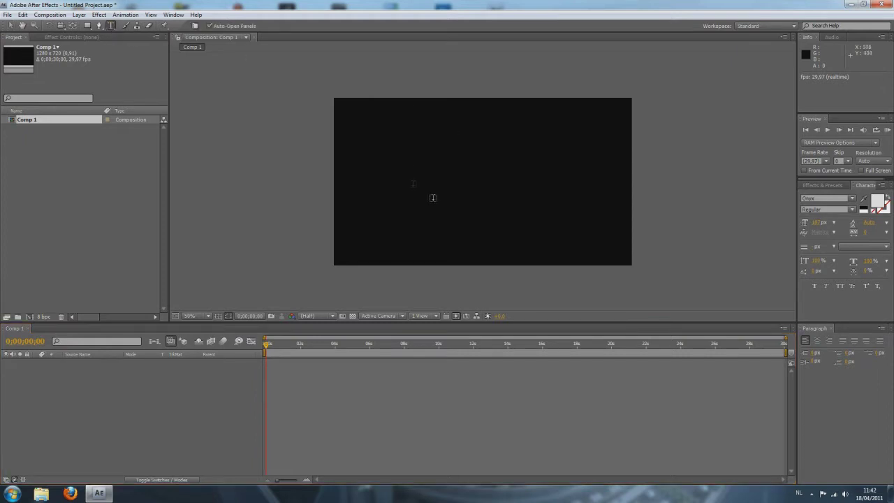
left_click(401, 184)
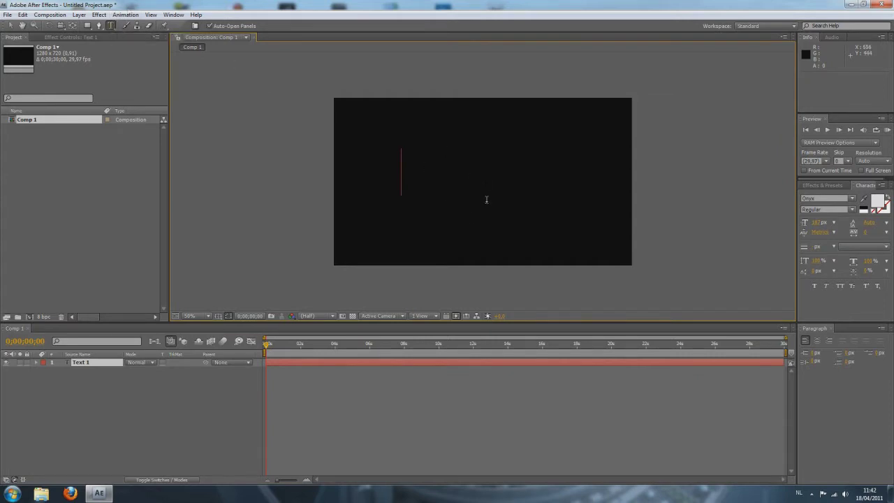
type("GVZB")
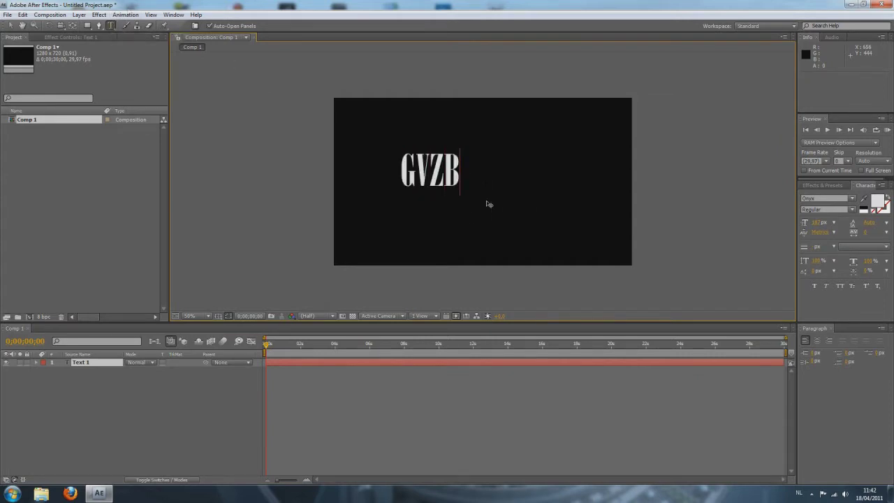
type("studios")
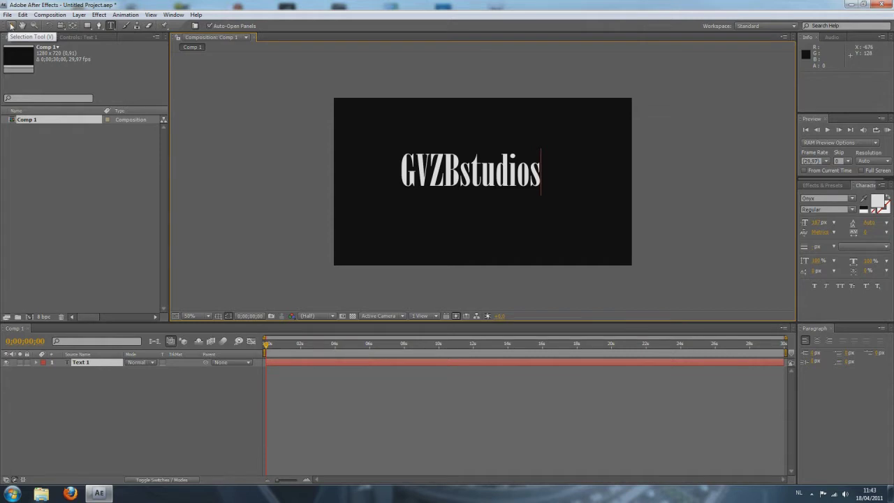
left_click(11, 26)
left_click_drag(491, 174, 529, 237)
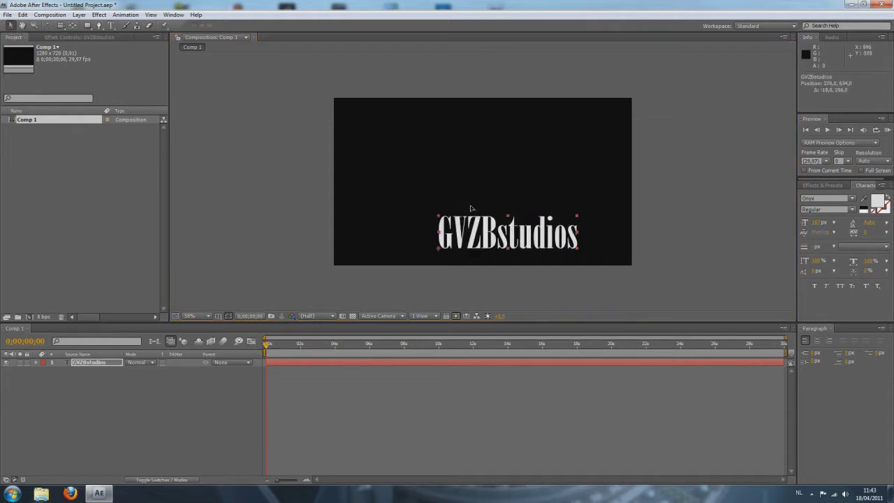
left_click_drag(471, 208, 504, 185)
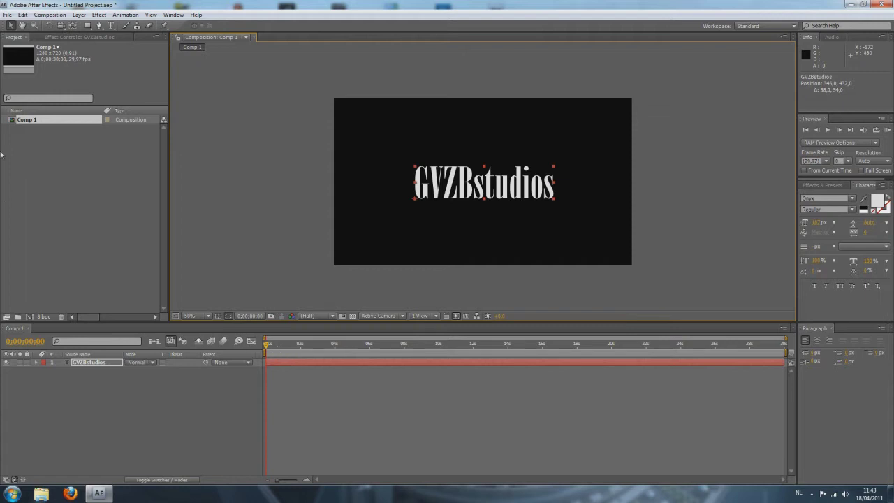
Step: Create a dark, comp-sized solid layer named Black Solid 1
left_click(79, 14)
mouse_move(102, 28)
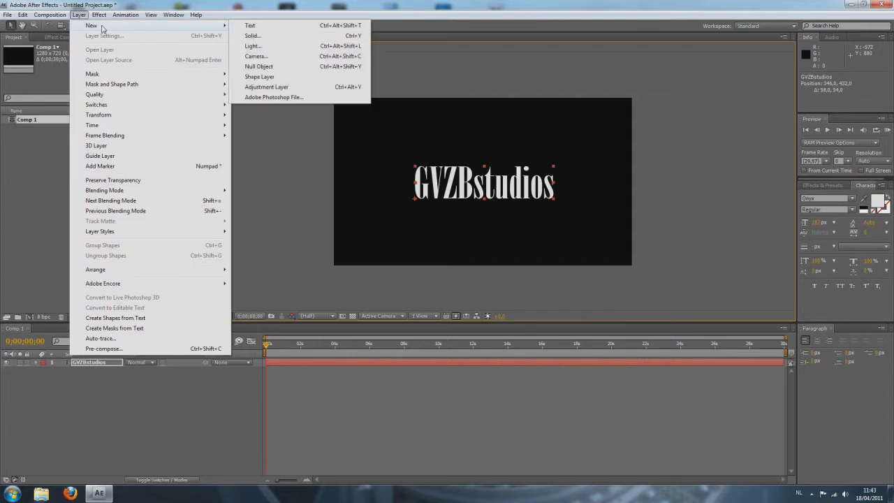
left_click(295, 36)
left_click(443, 251)
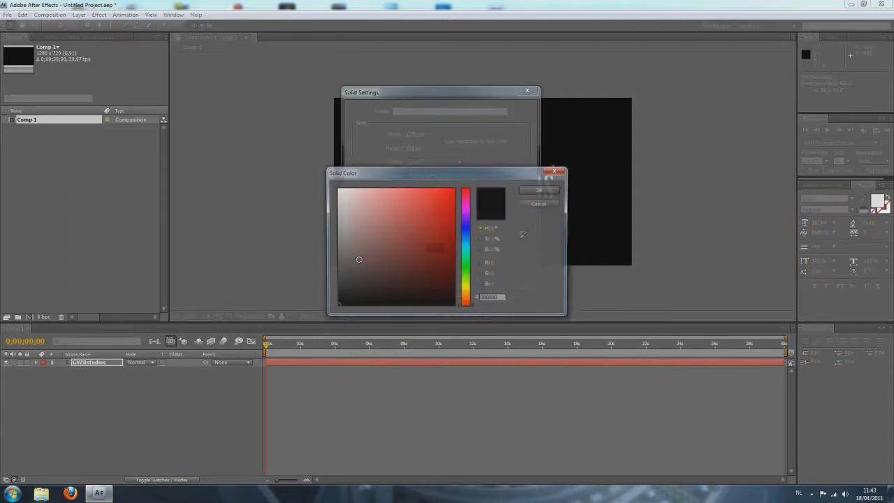
left_click(361, 297)
left_click(527, 192)
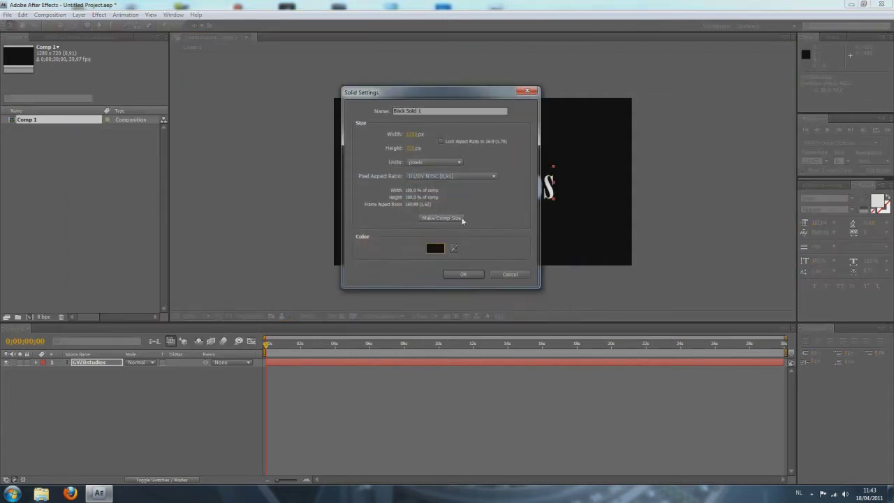
left_click(465, 274)
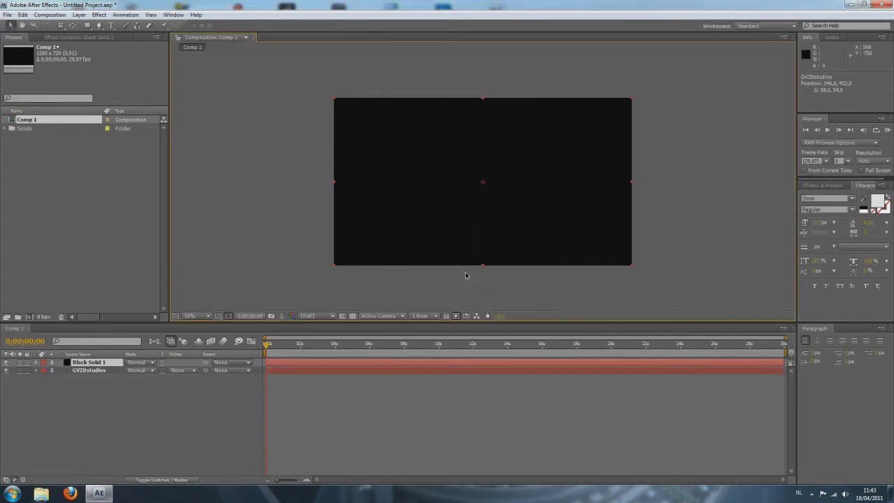
Step: Set Black Solid 1's blend mode to Screen in the timeline
left_click(266, 346)
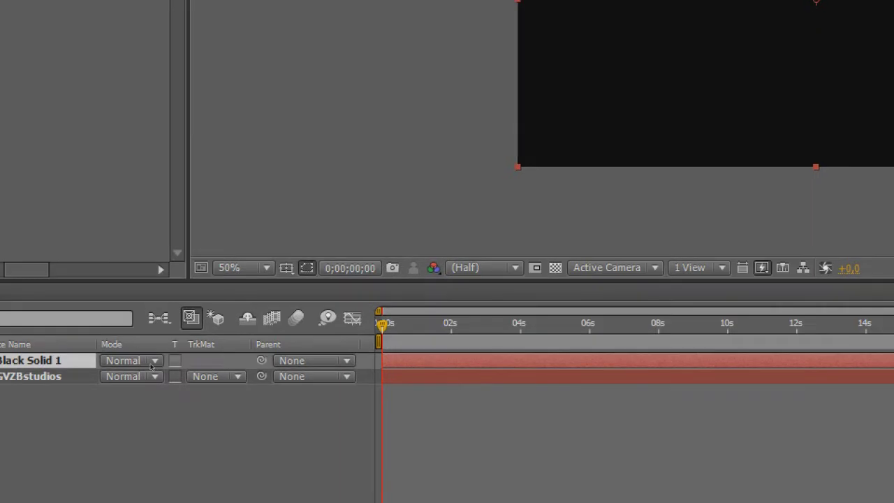
left_click(152, 363)
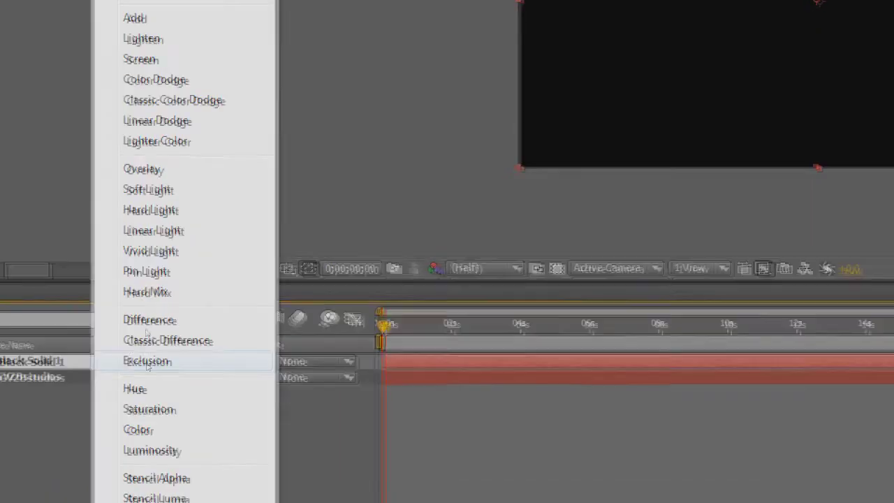
left_click(144, 177)
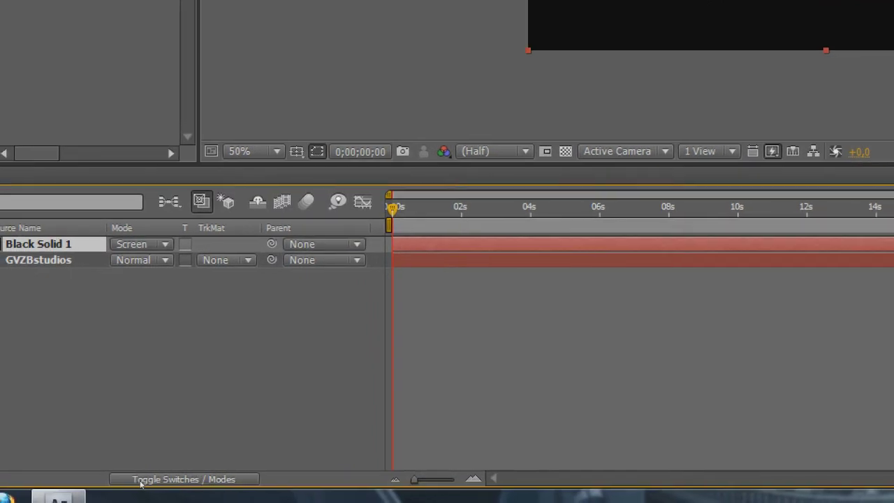
left_click(141, 480)
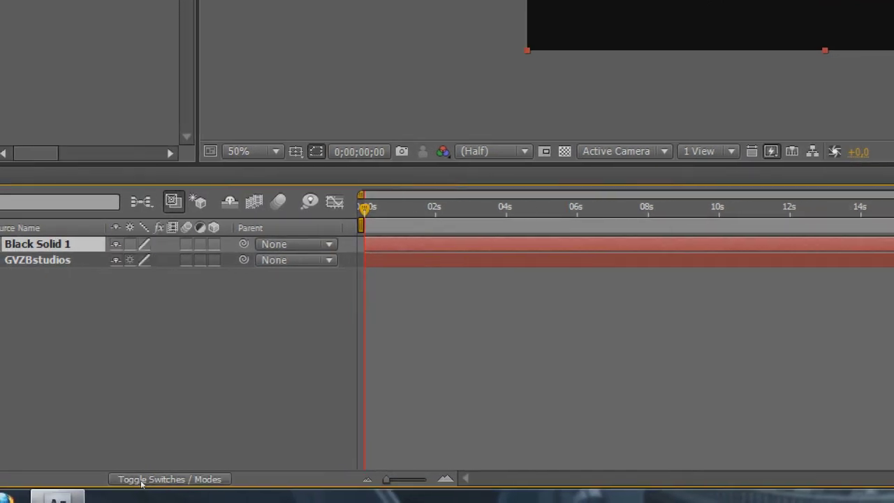
left_click(141, 480)
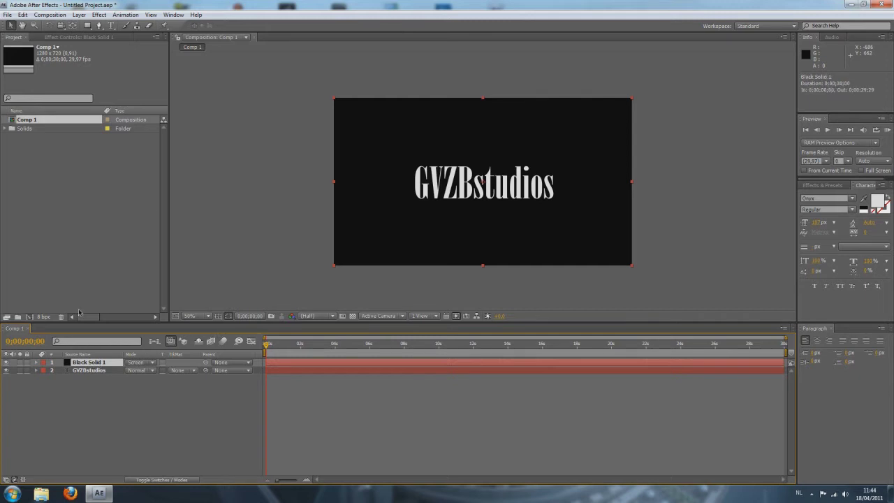
left_click(104, 16)
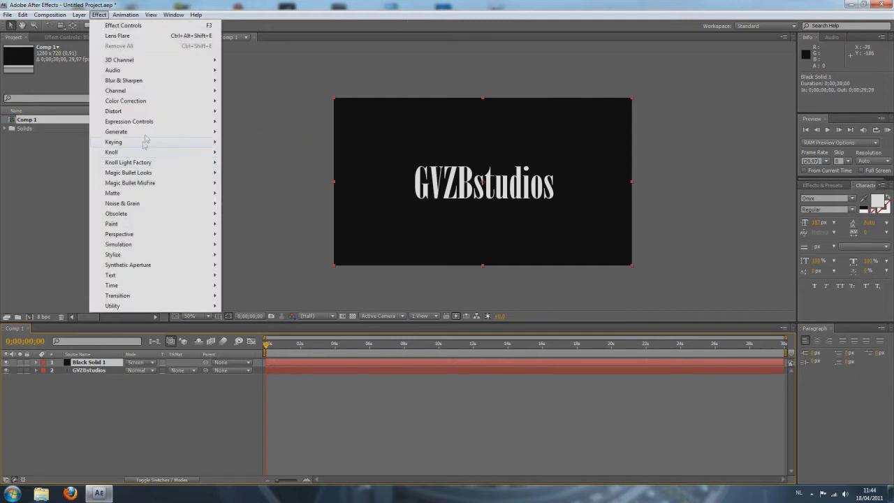
Step: Apply Lens Flare to Black Solid 1 and move its centre off the left edge, about -446, 446
mouse_move(147, 136)
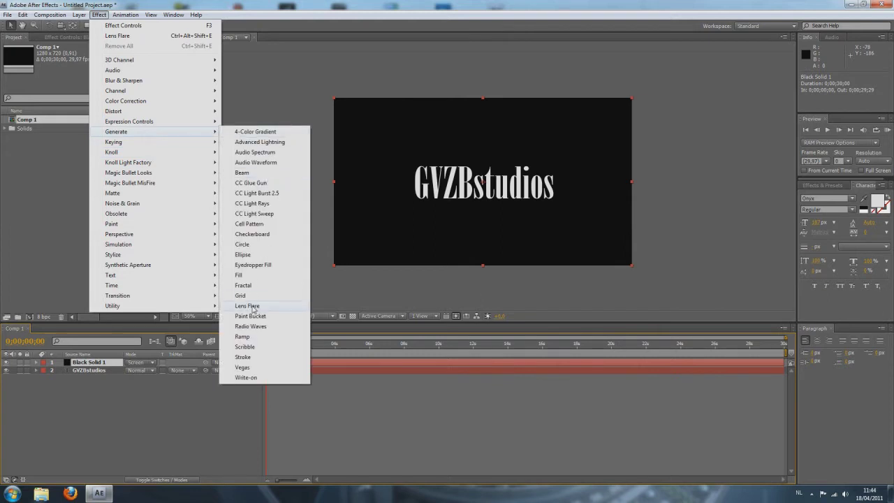
left_click(251, 306)
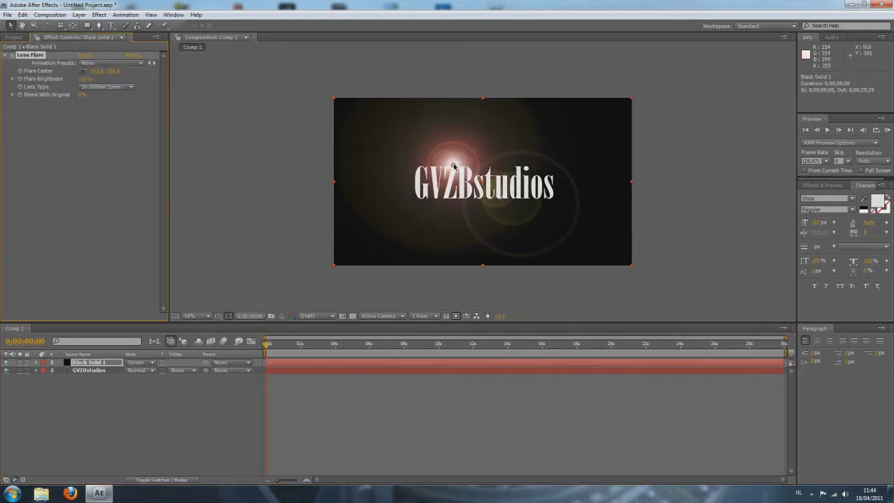
left_click_drag(452, 166, 457, 127)
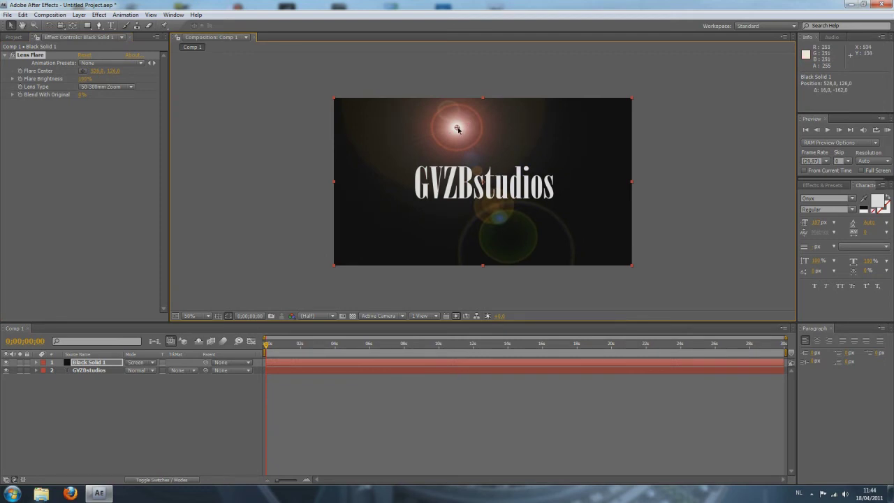
left_click_drag(458, 129, 366, 239)
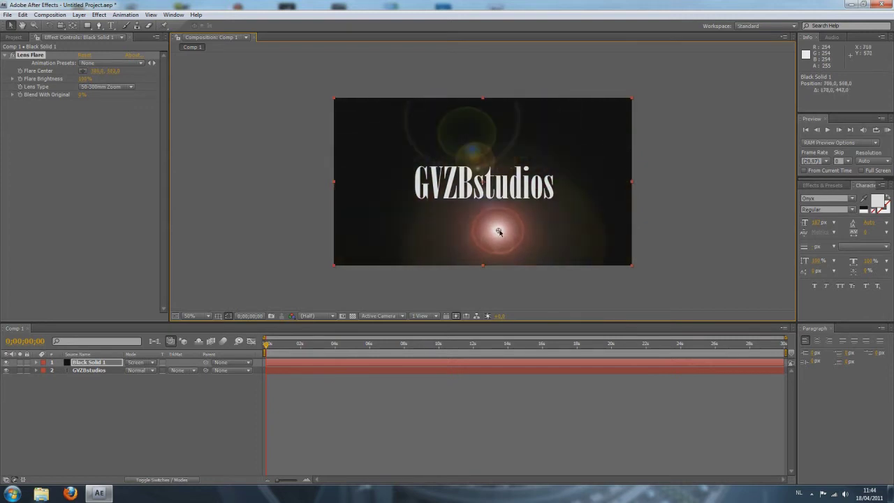
left_click_drag(499, 232, 231, 204)
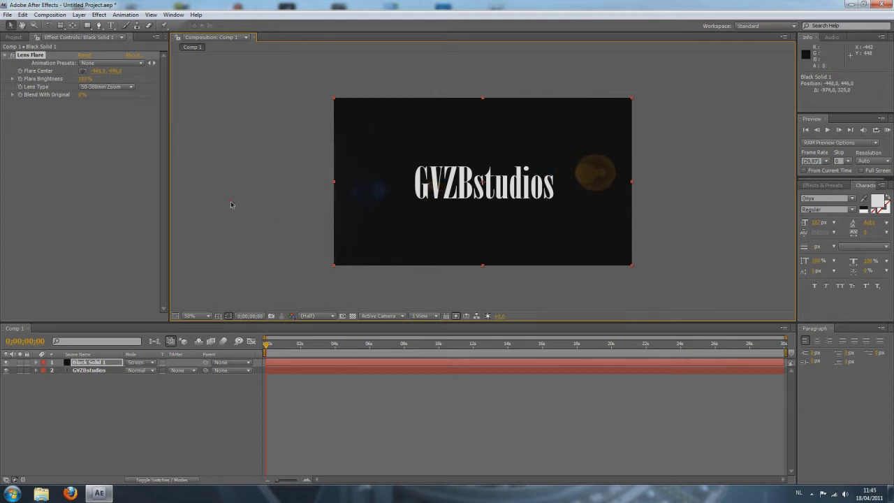
left_click_drag(231, 204, 231, 202)
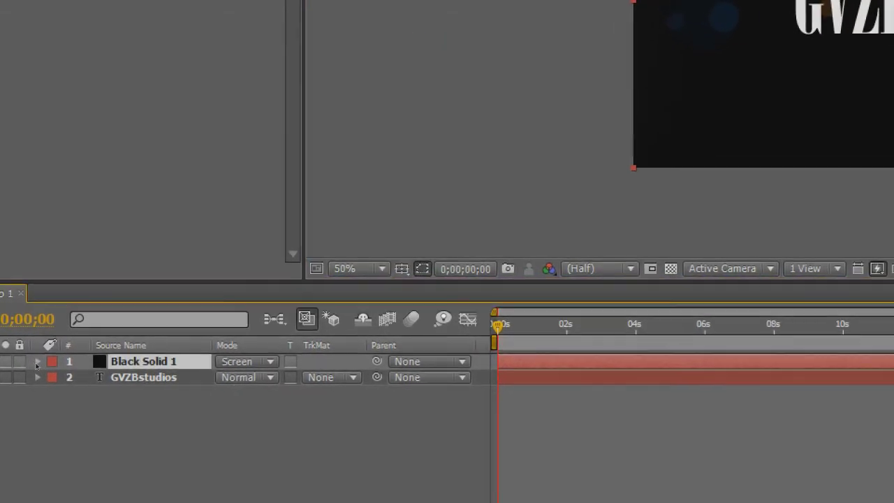
Step: Expand Black Solid 1's Effects, Transform and Lens Flare property groups in the timeline
left_click(37, 360)
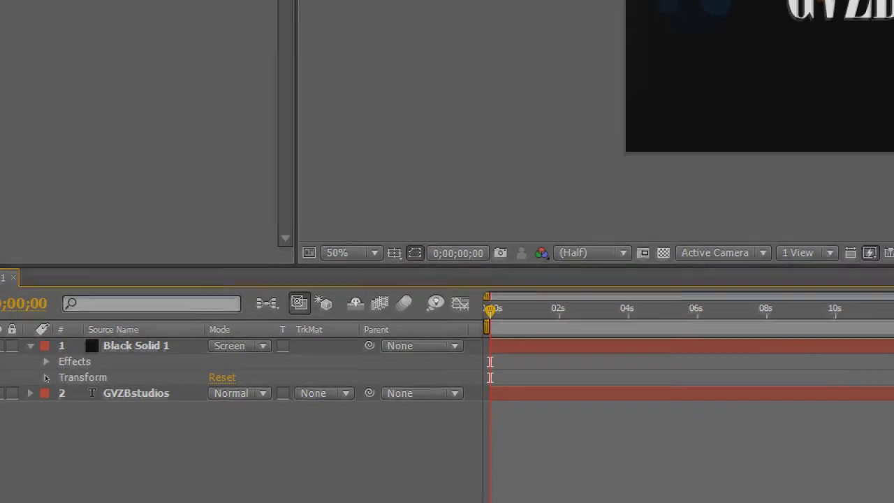
left_click(51, 377)
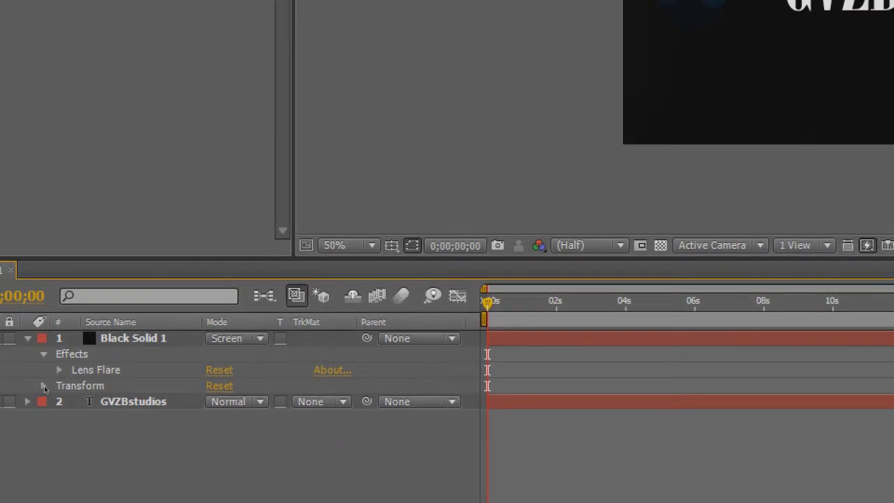
left_click(43, 386)
left_click(52, 380)
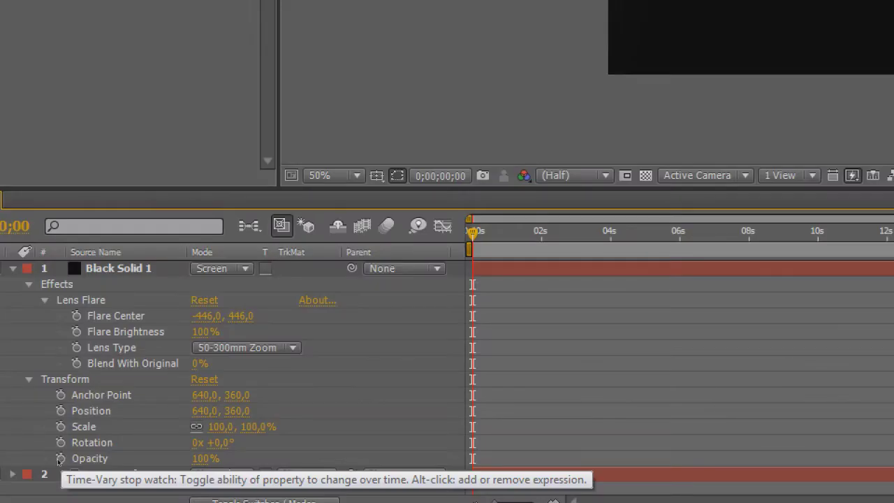
Step: Keyframe Black Solid 1's opacity at 0% at 0s, rising to 100% at 2s
left_click(60, 458)
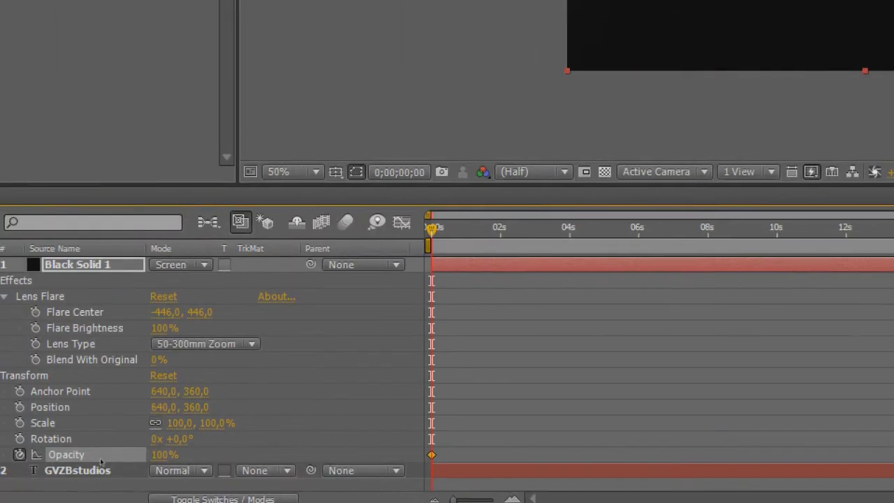
left_click_drag(128, 462, 38, 469)
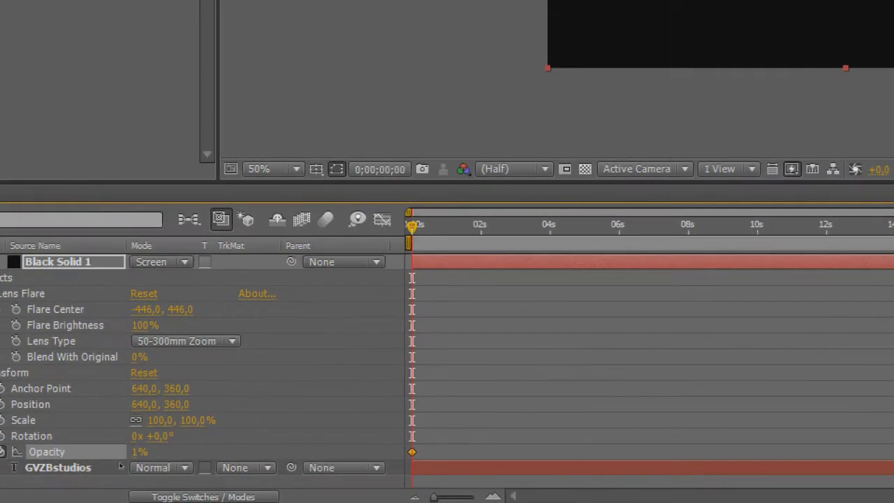
left_click_drag(192, 451, 181, 455)
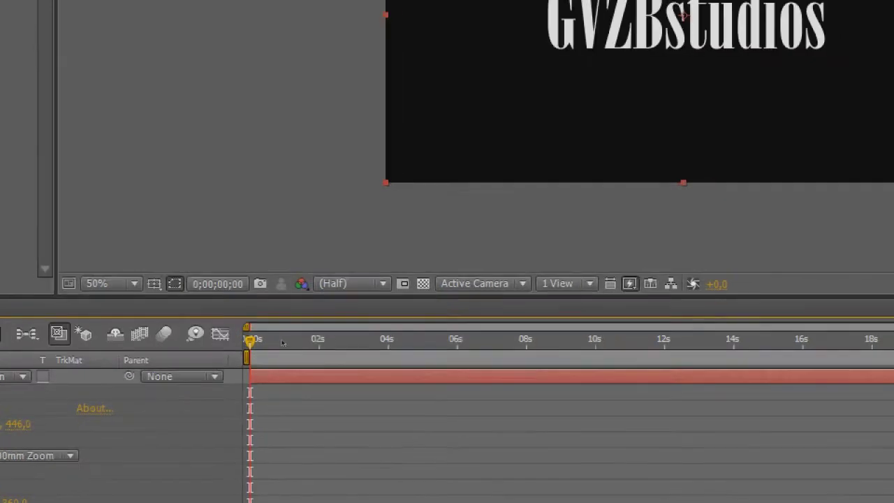
left_click(327, 342)
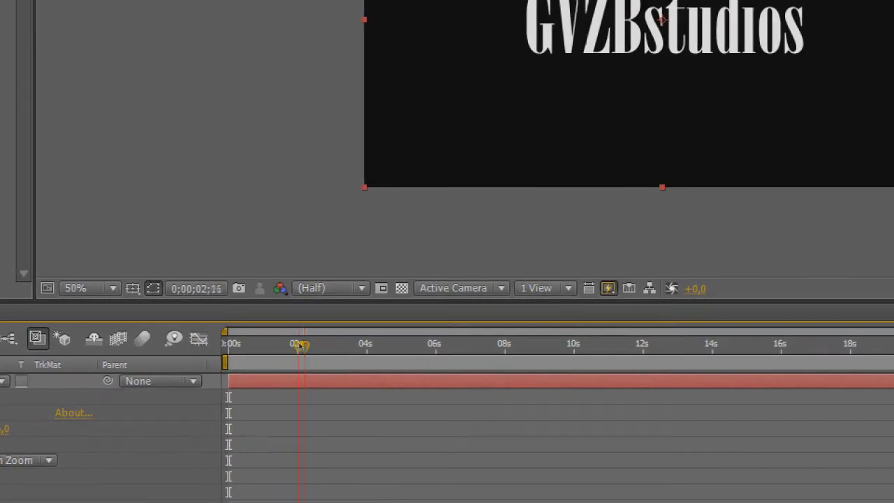
left_click_drag(306, 344, 297, 343)
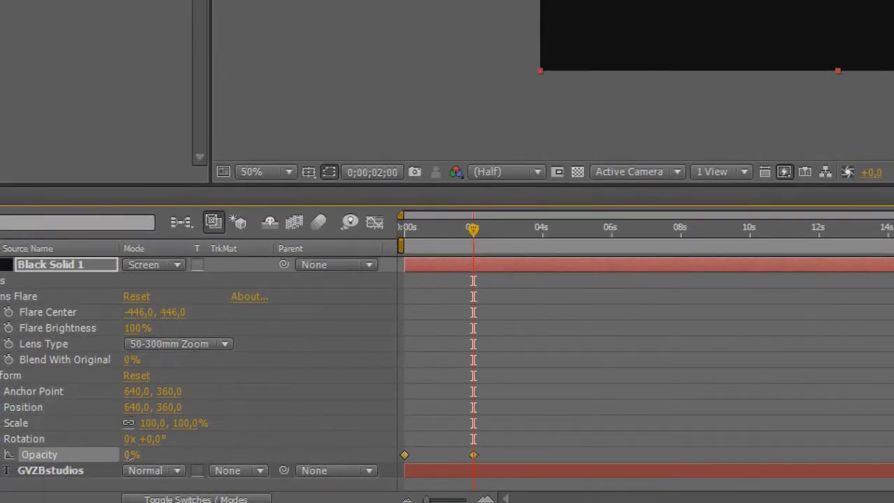
left_click_drag(128, 460, 243, 458)
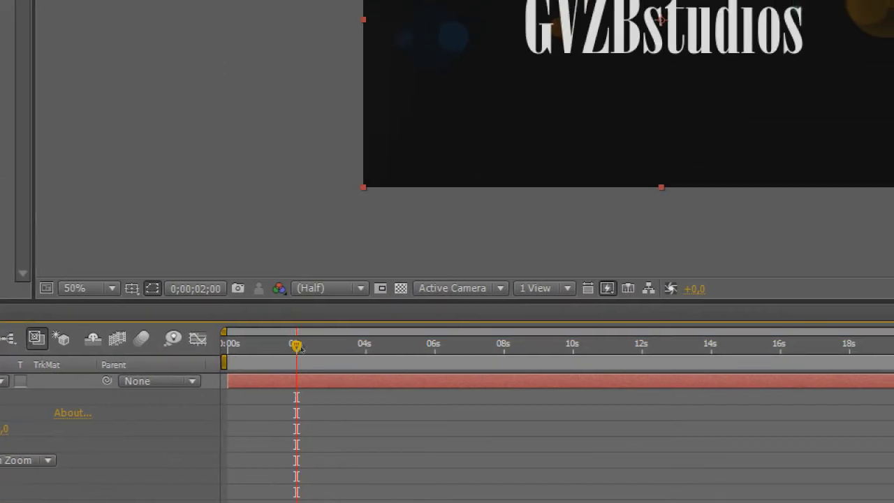
Step: Hold 100% opacity with a keyframe at 4s, then fade to 0% at 6s
left_click(418, 234)
left_click_drag(305, 342, 335, 345)
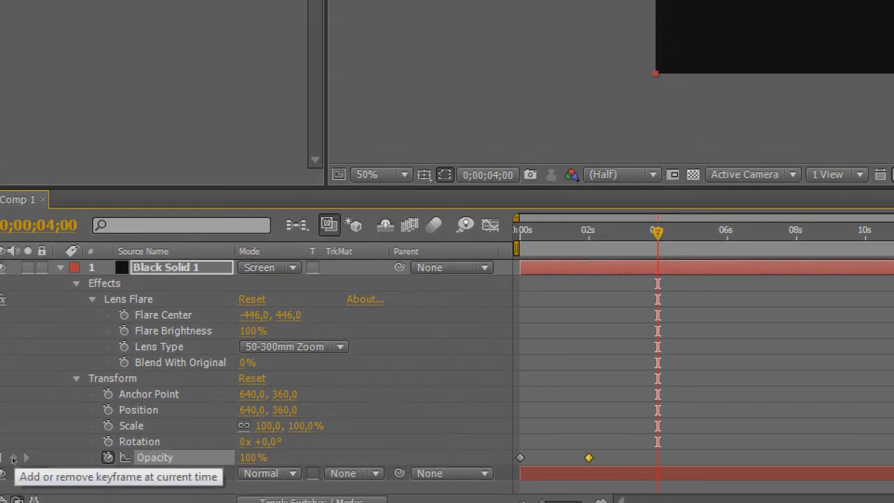
left_click(12, 458)
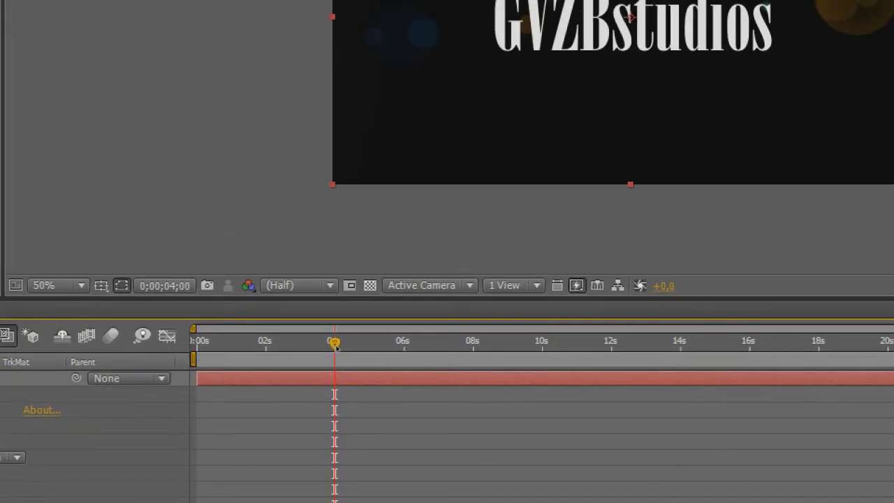
left_click_drag(368, 231, 396, 233)
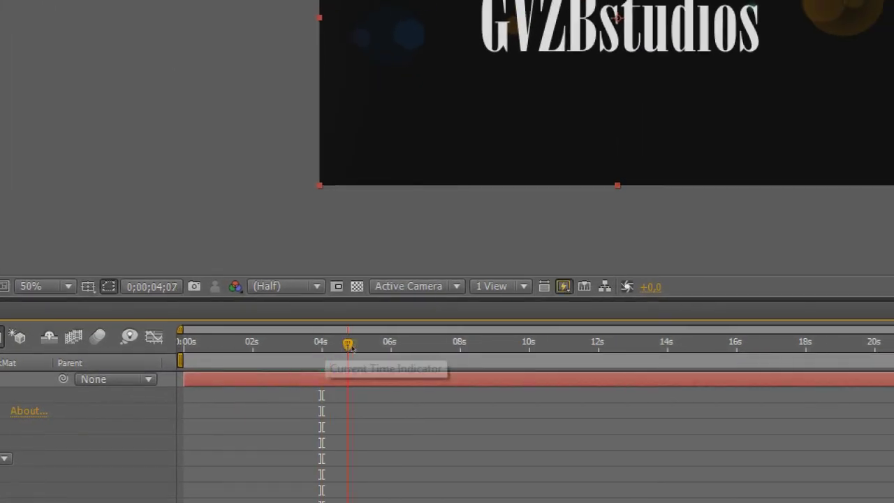
left_click_drag(350, 347, 389, 343)
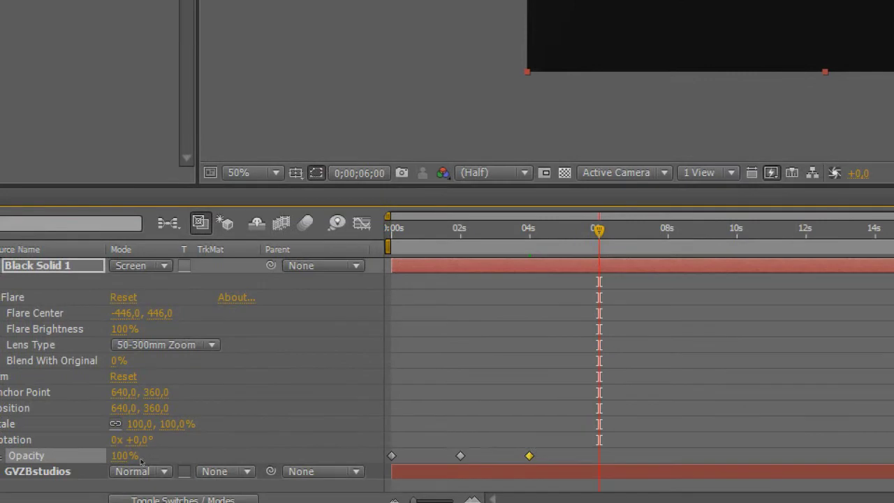
left_click(136, 455)
type("0")
key("Return")
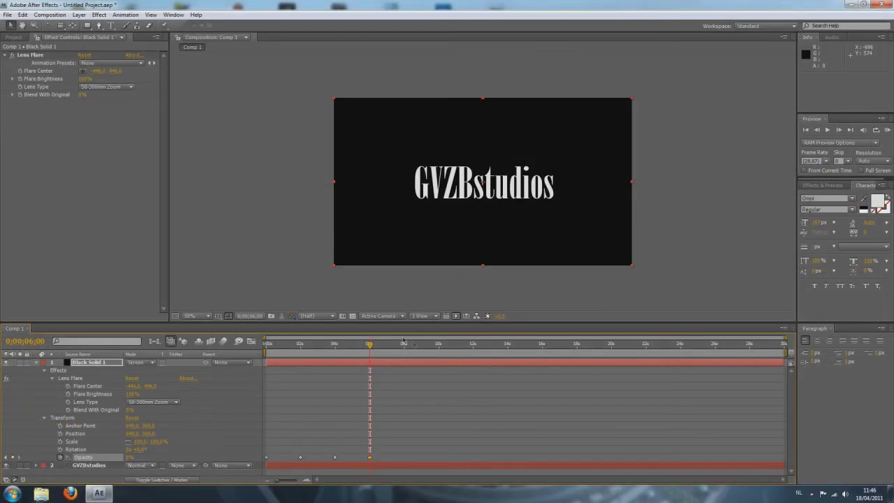
Step: Keyframe Flare Center at 0s, then move it to the comp's left edge at 2s
left_click_drag(341, 353, 238, 357)
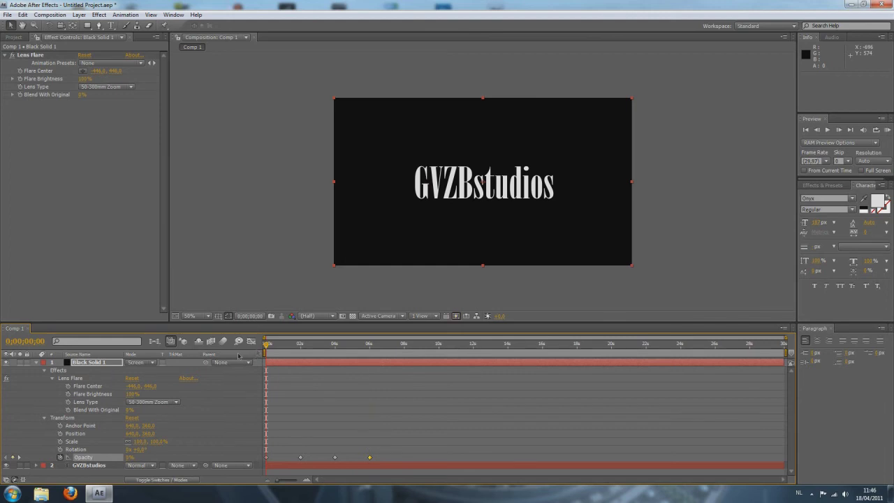
left_click(68, 386)
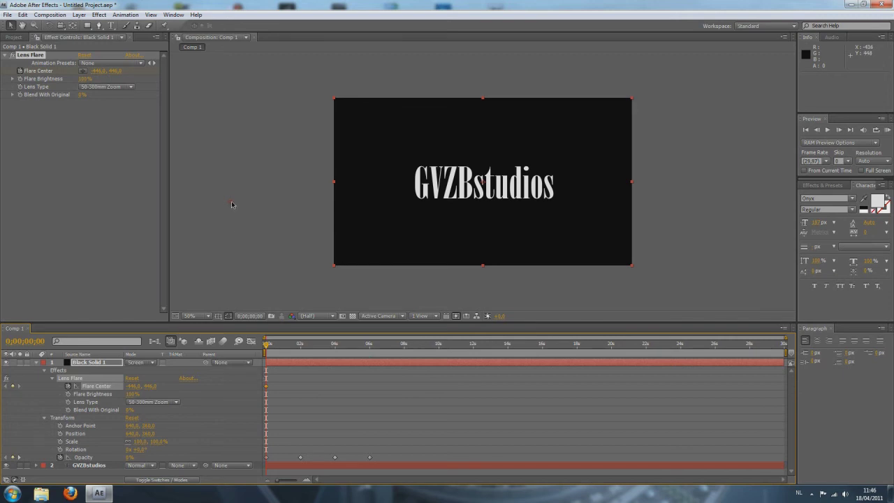
left_click_drag(268, 345, 304, 347)
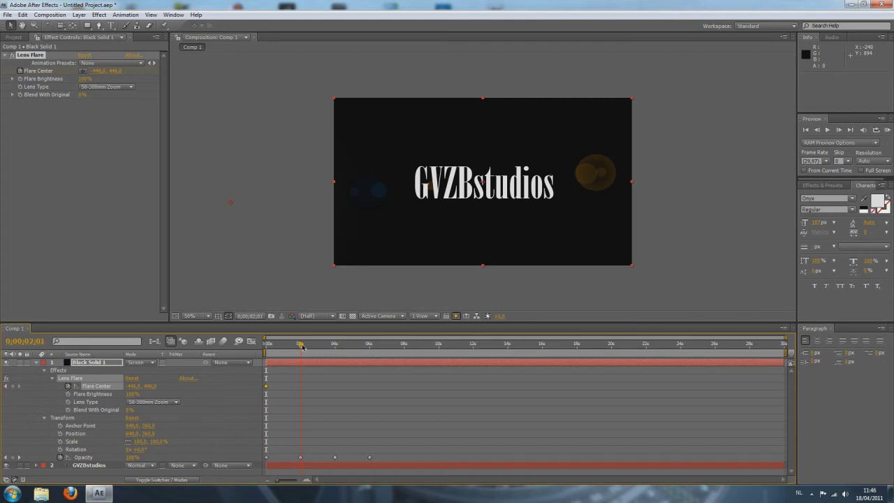
left_click_drag(302, 346, 301, 340)
left_click_drag(233, 207, 335, 207)
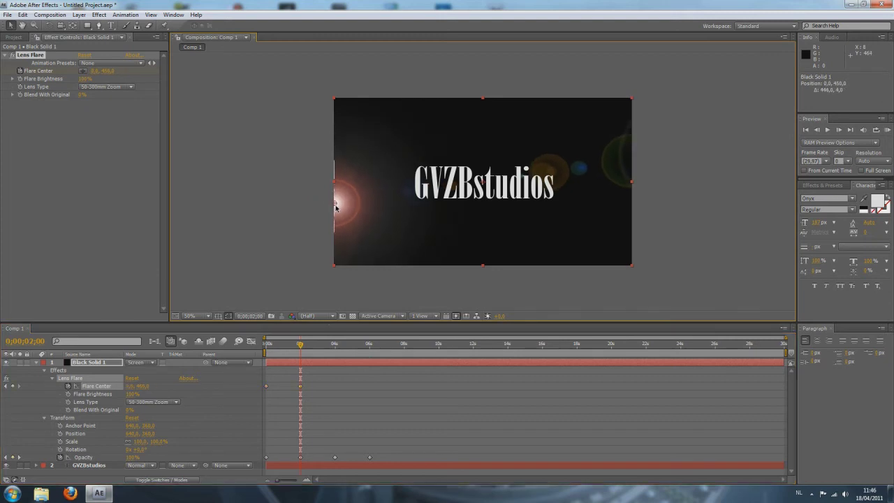
Step: Move the flare centre to the right side at 4s and past the right edge, 1636, 452, at 6s
left_click_drag(300, 344, 336, 337)
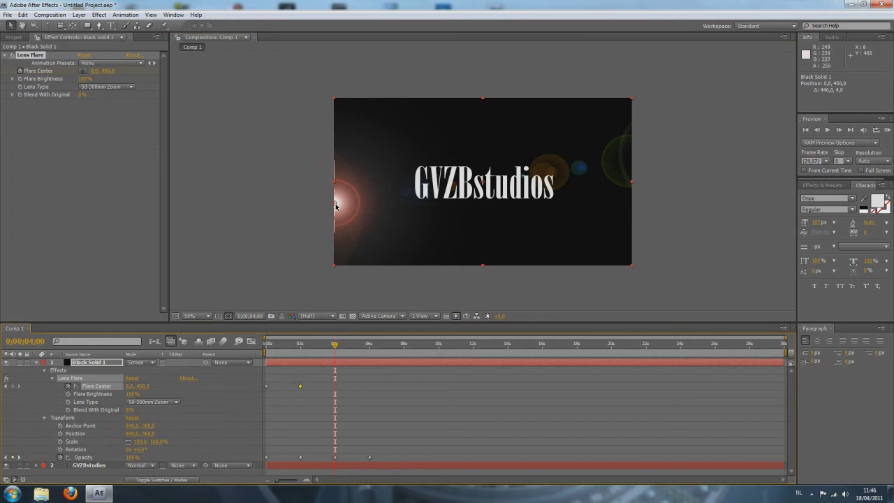
left_click_drag(335, 204, 632, 206)
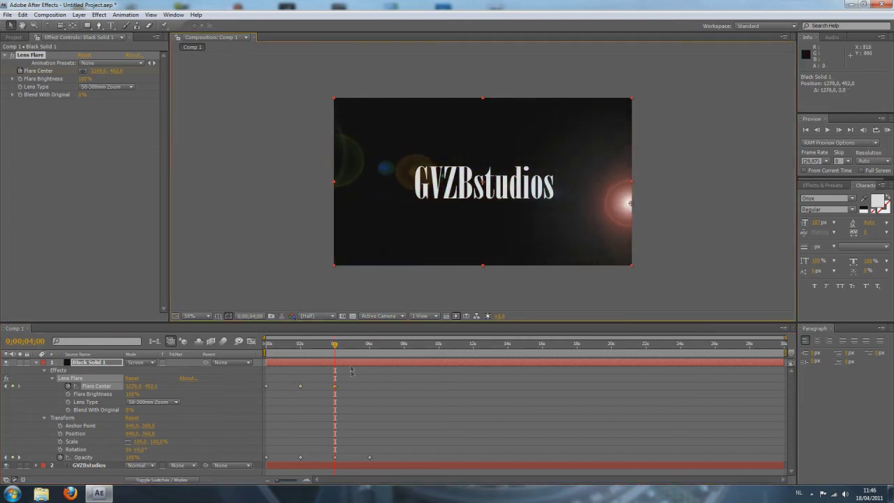
left_click_drag(336, 345, 370, 347)
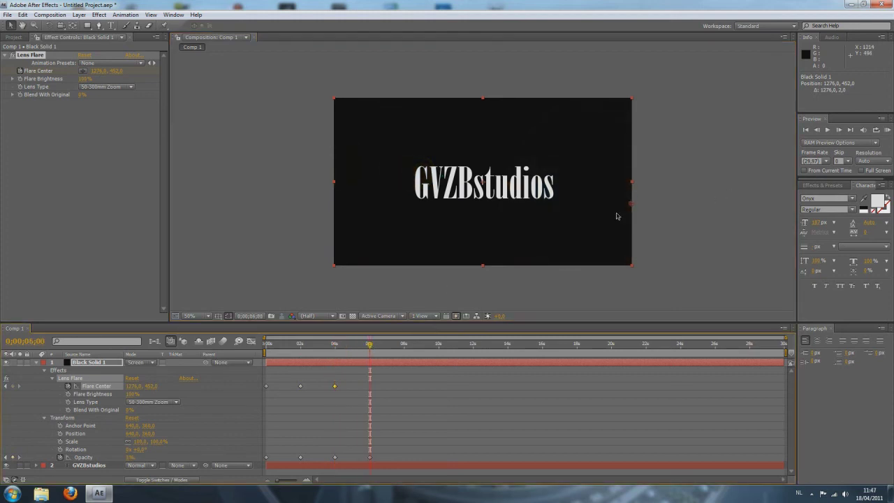
left_click_drag(632, 206, 715, 207)
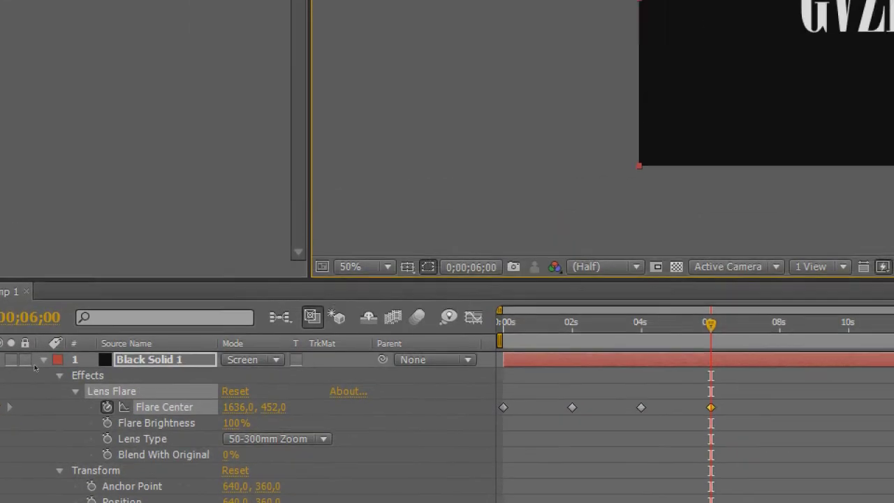
Step: Collapse the solid's properties, return to 0s and preview the six-second flare animation
left_click(43, 359)
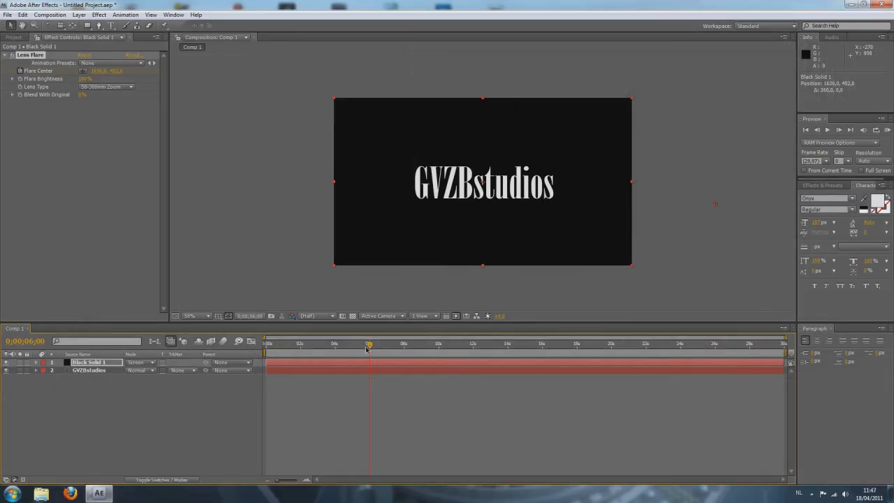
left_click_drag(490, 396, 307, 396)
left_click_drag(280, 346, 209, 346)
key("h")
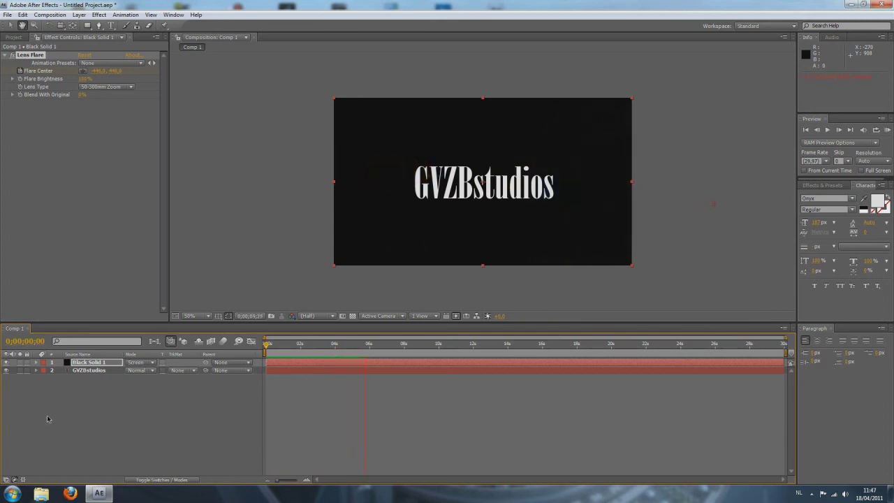
key("space")
Step: Scrub the current time back to the start of the flare animation
left_click_drag(374, 346, 268, 347)
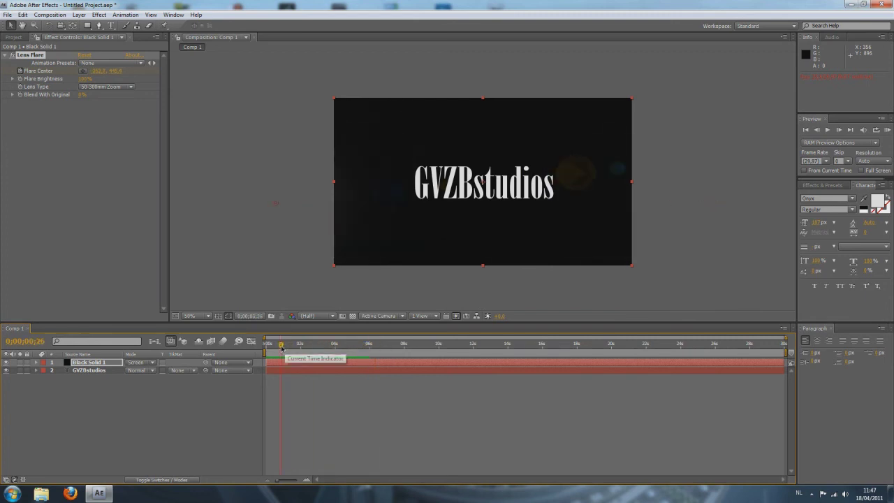